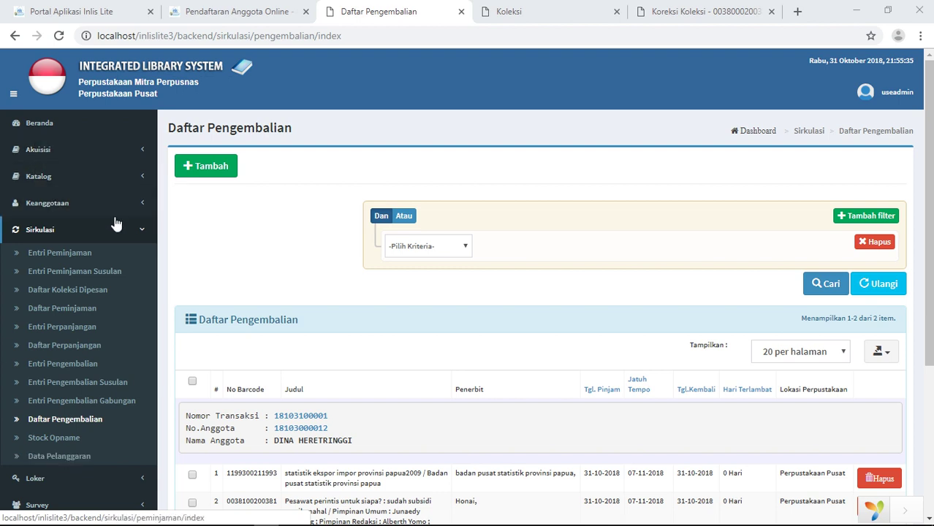
Go from the Daftar Pengembalian returns list to the Entri Peminjaman loan entry page
click(97, 256)
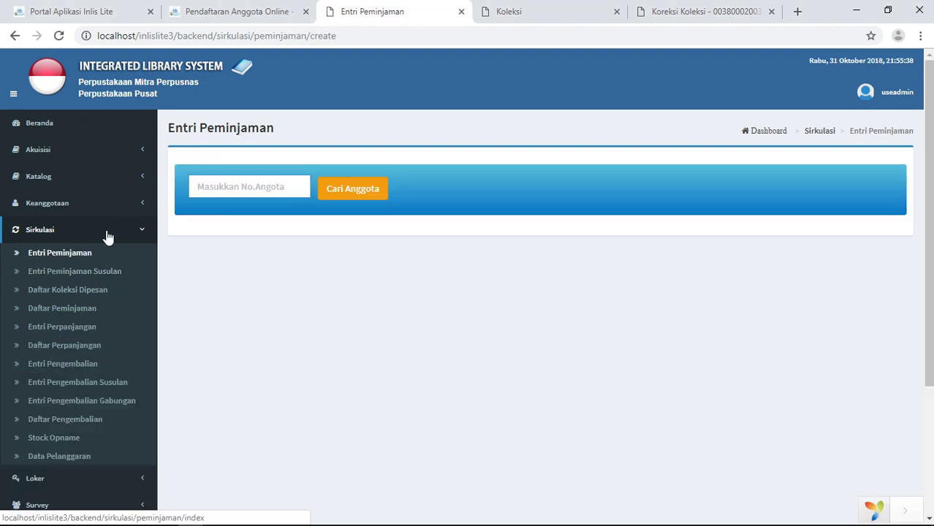
Pick the first suggested member number and look up that member's details with Cari Anggota
click(209, 189)
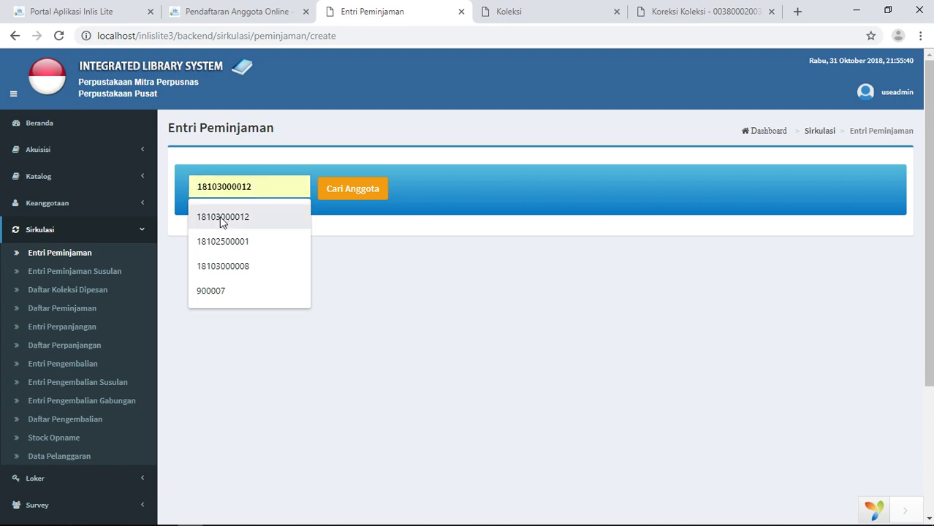
click(224, 218)
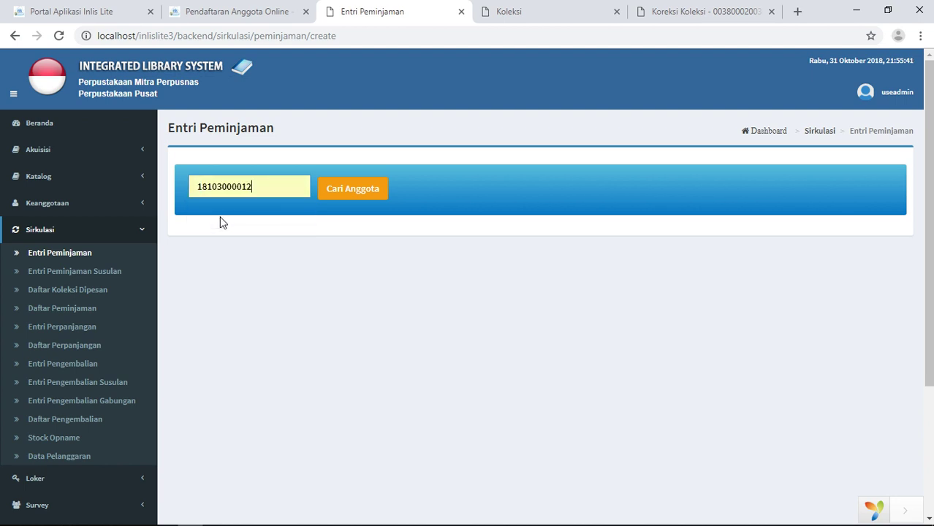
click(363, 190)
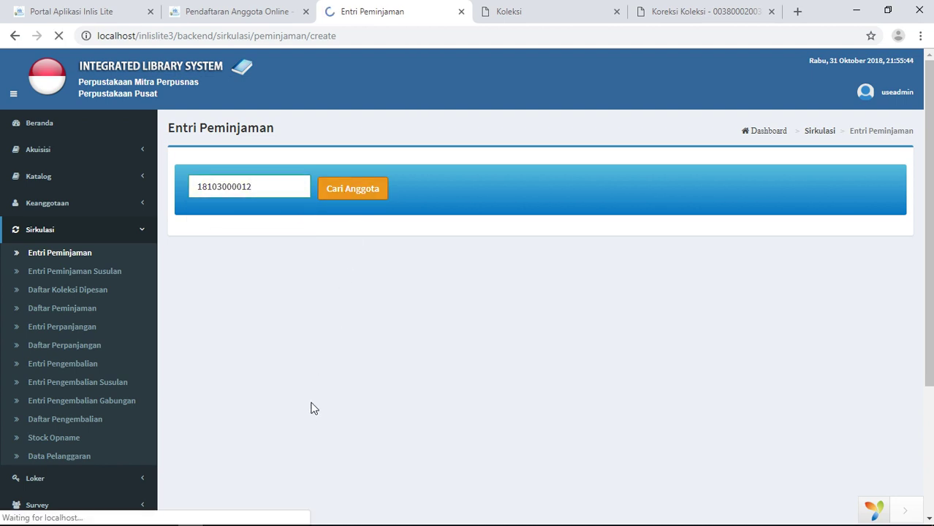
scroll(381, 397, down, 3)
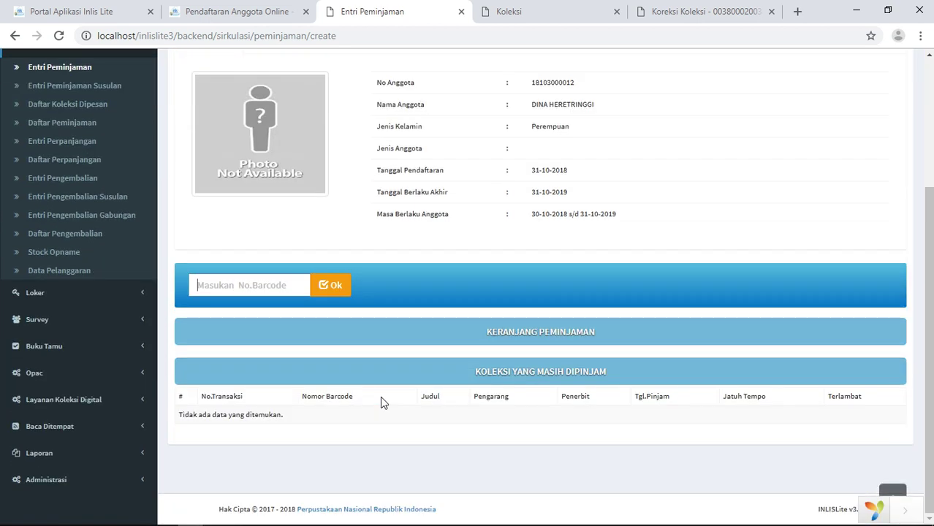
right_click(236, 277)
click(219, 283)
text(00381000)
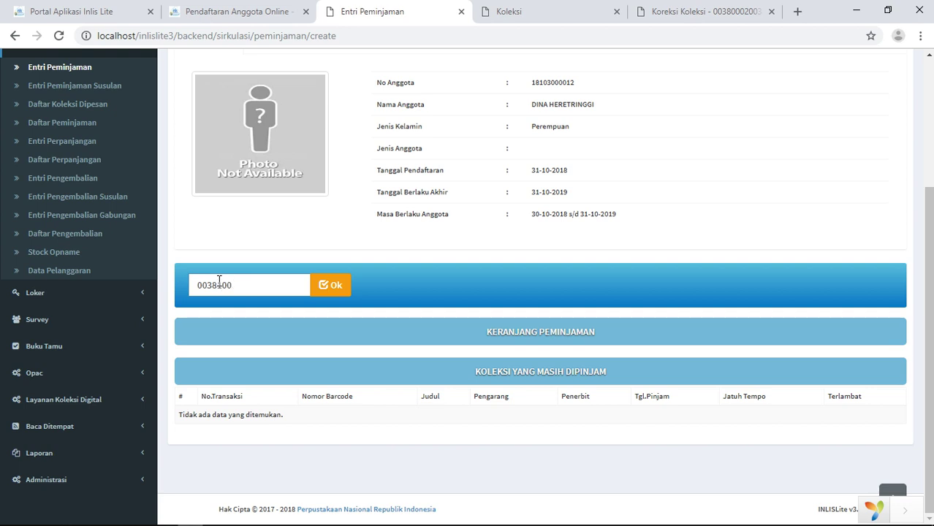
text(200381)
click(319, 287)
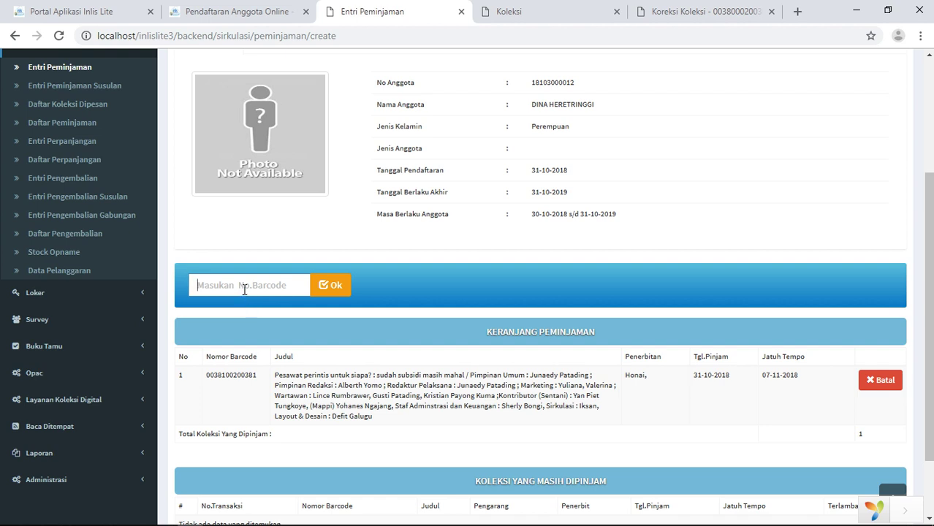
text(1199000111990)
click(332, 287)
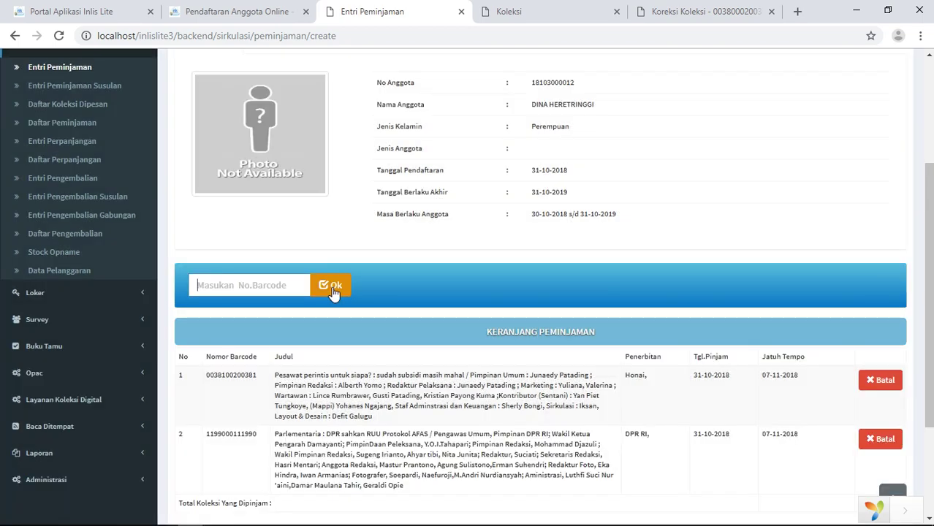
scroll(459, 380, down, 2)
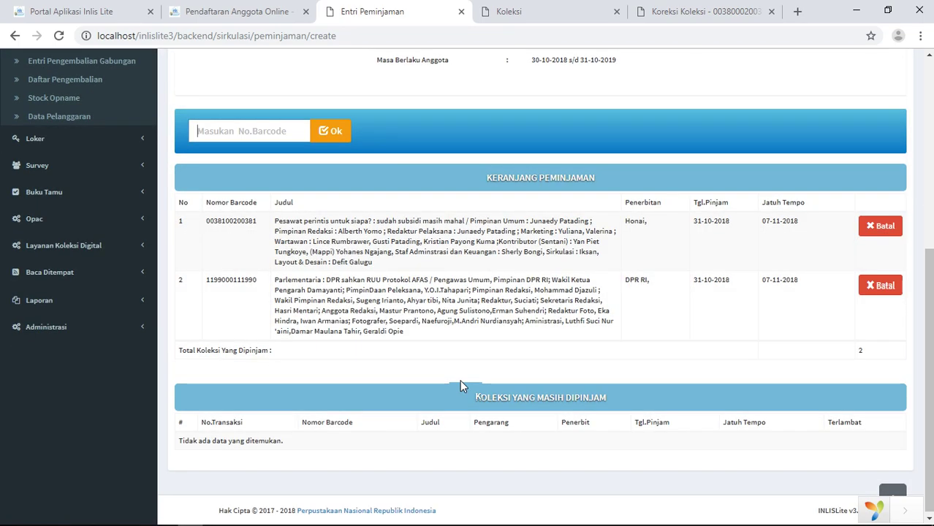
scroll(460, 380, up, 5)
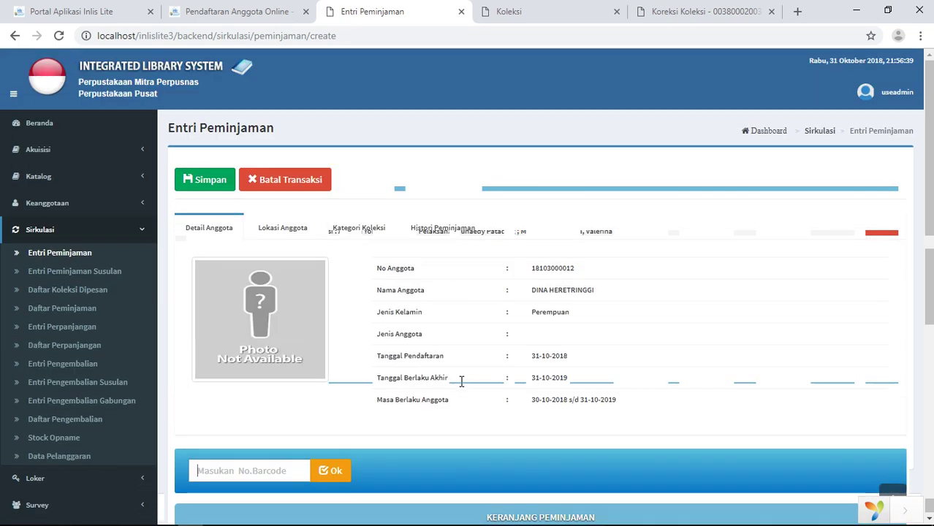
scroll(461, 381, down, 3)
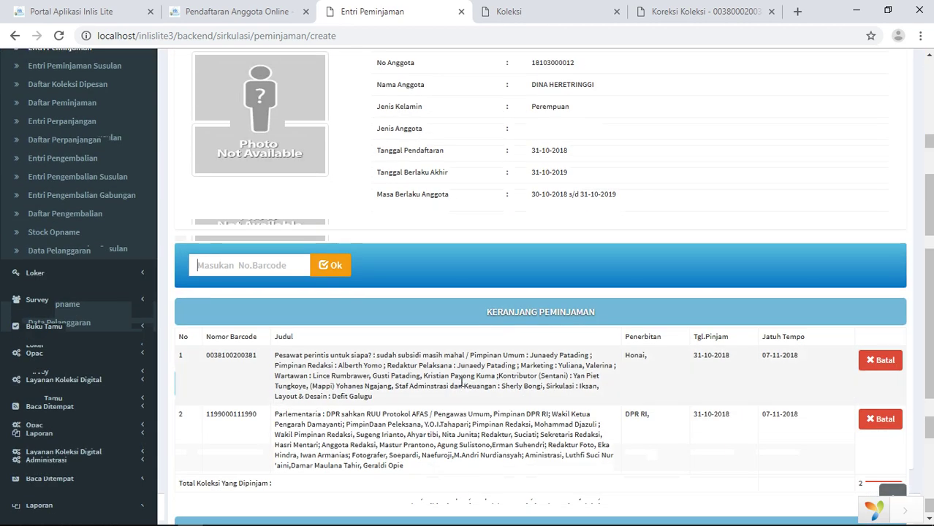
click(260, 266)
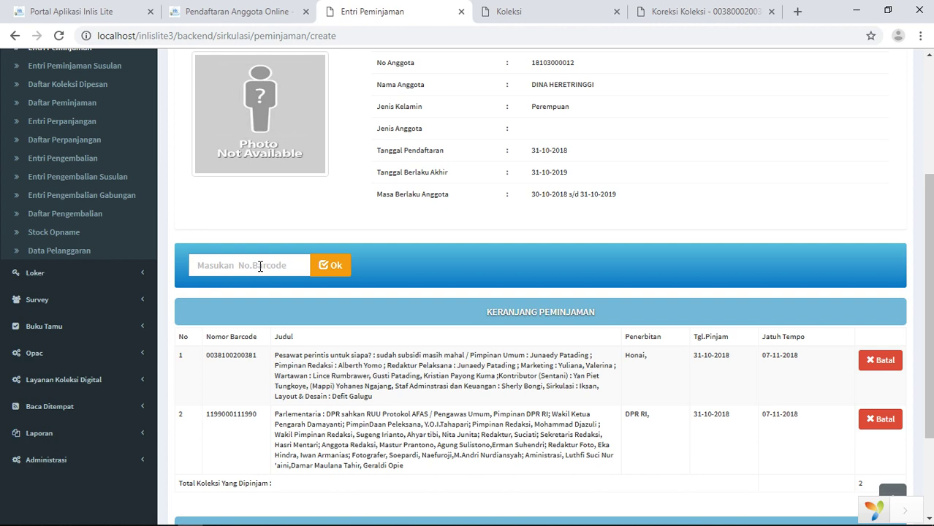
text(1199300211993)
click(312, 263)
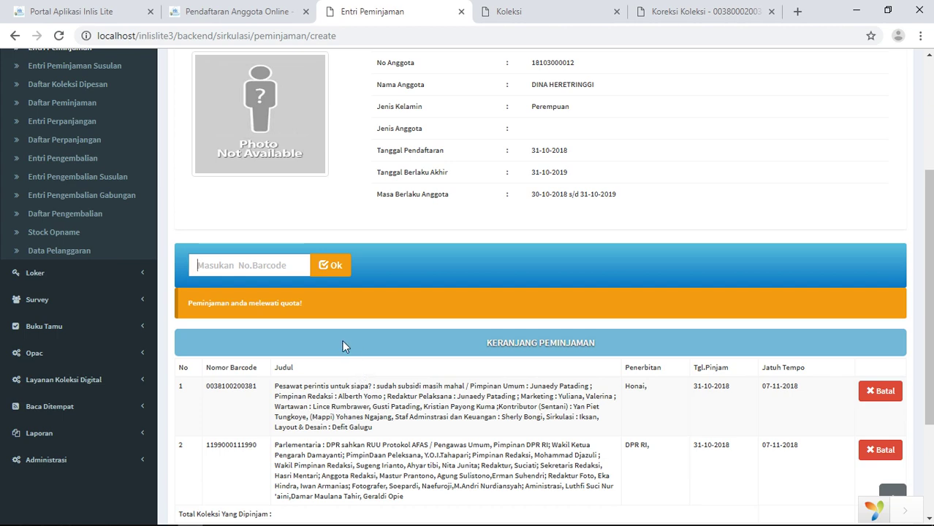
scroll(330, 394, down, 3)
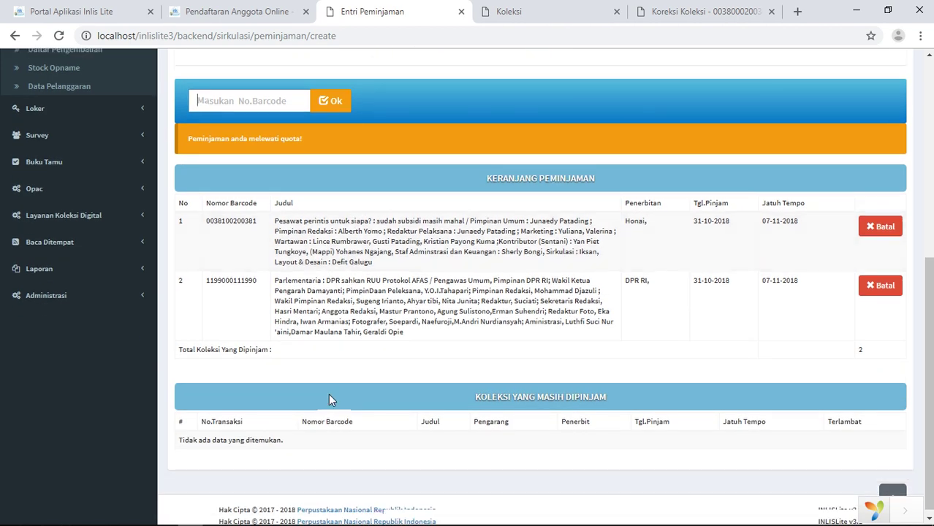
scroll(329, 394, up, 6)
Save the two-book loan transaction with Simpan
click(215, 189)
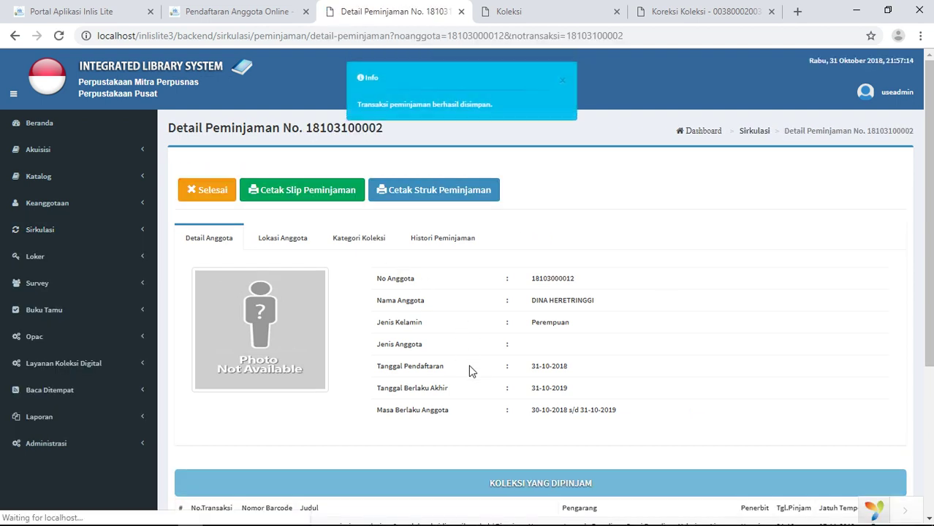
scroll(468, 369, down, 3)
scroll(474, 378, up, 5)
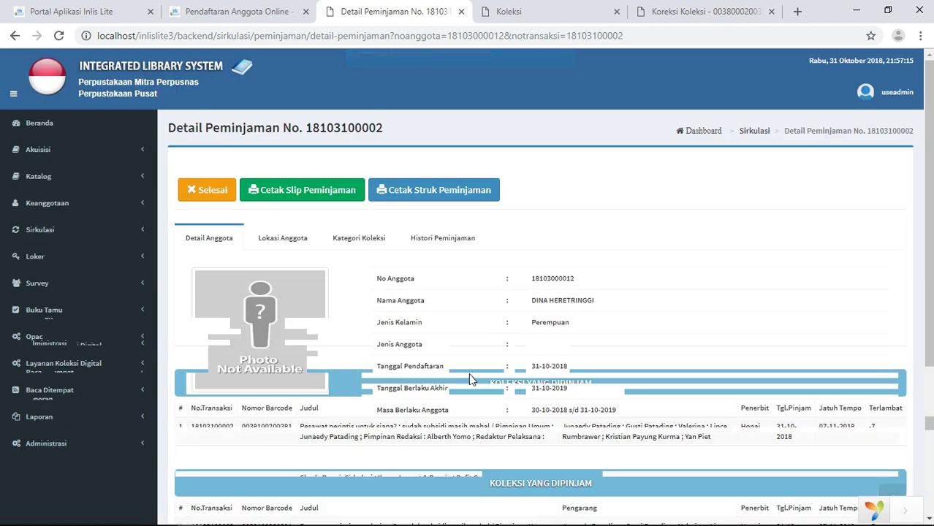
Export the loan slip via Cetak Slip Peminjaman as a PDF saved in Documents
click(316, 197)
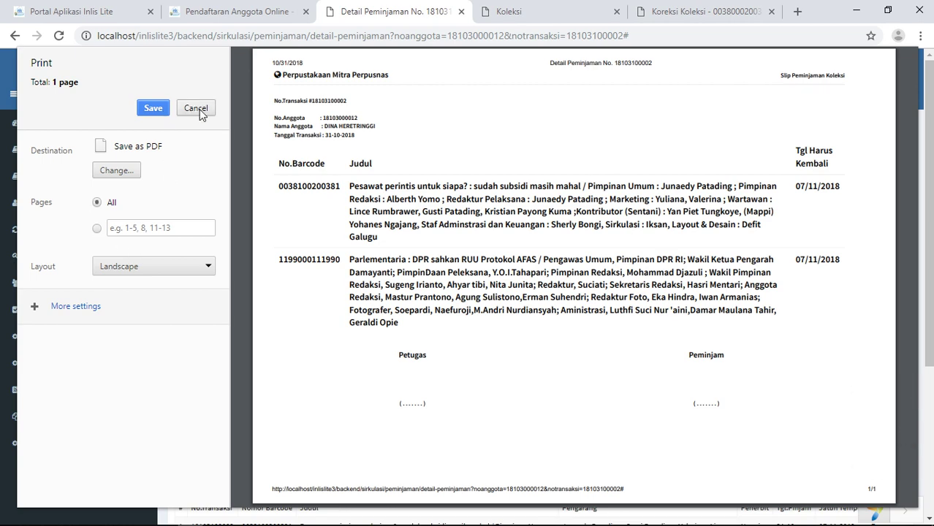
click(152, 108)
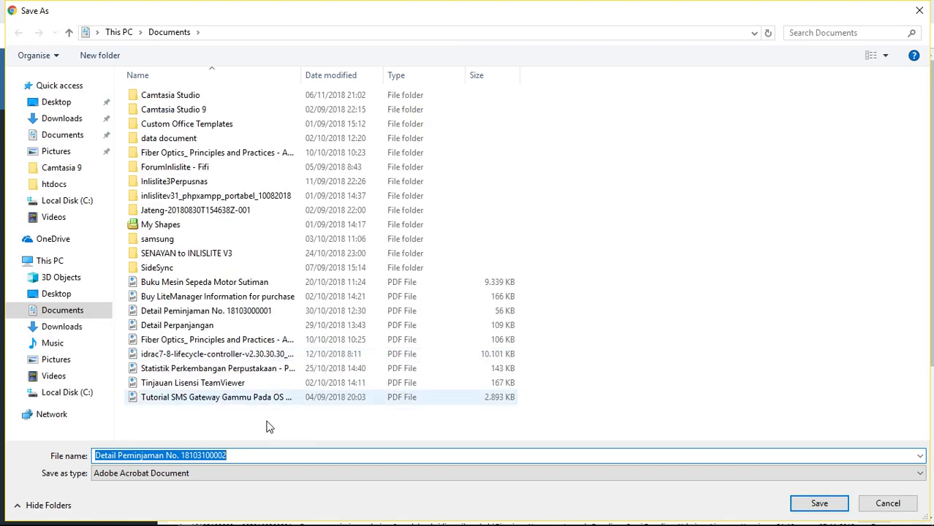
click(820, 504)
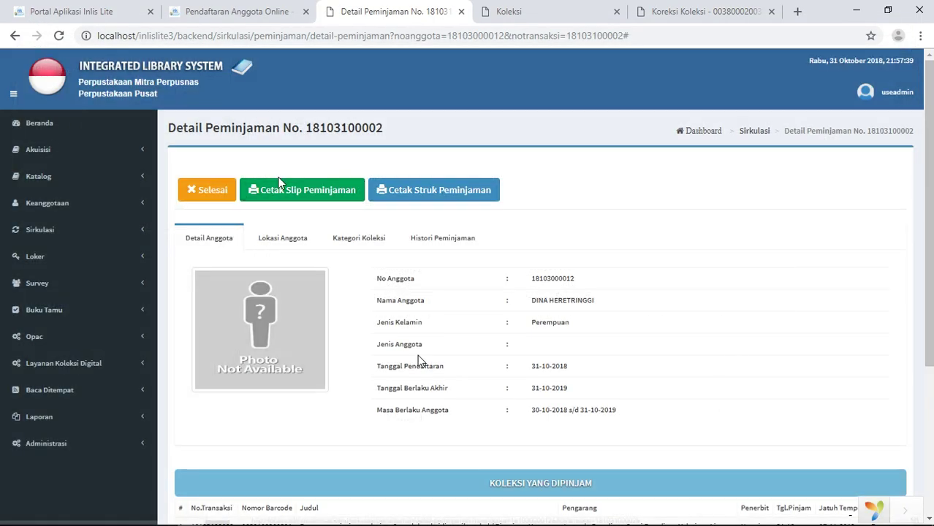
click(62, 522)
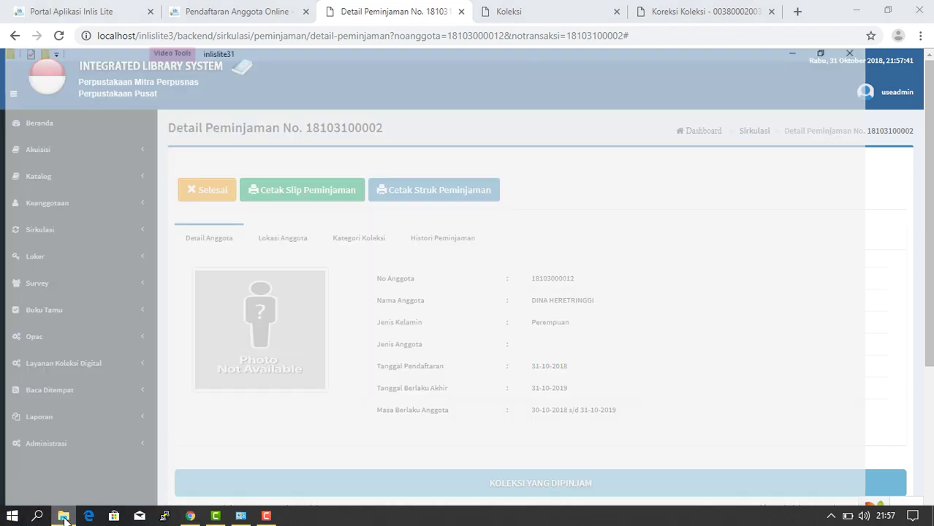
click(53, 174)
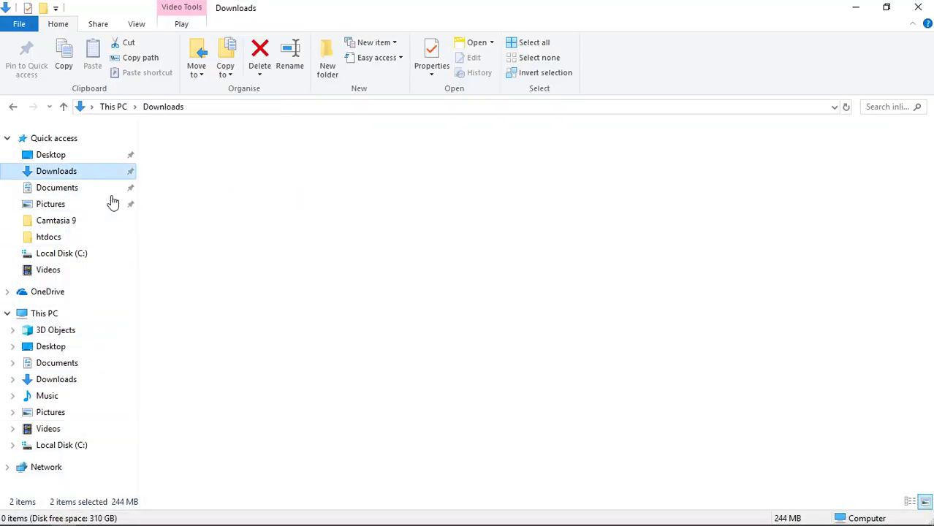
scroll(219, 439, down, 10)
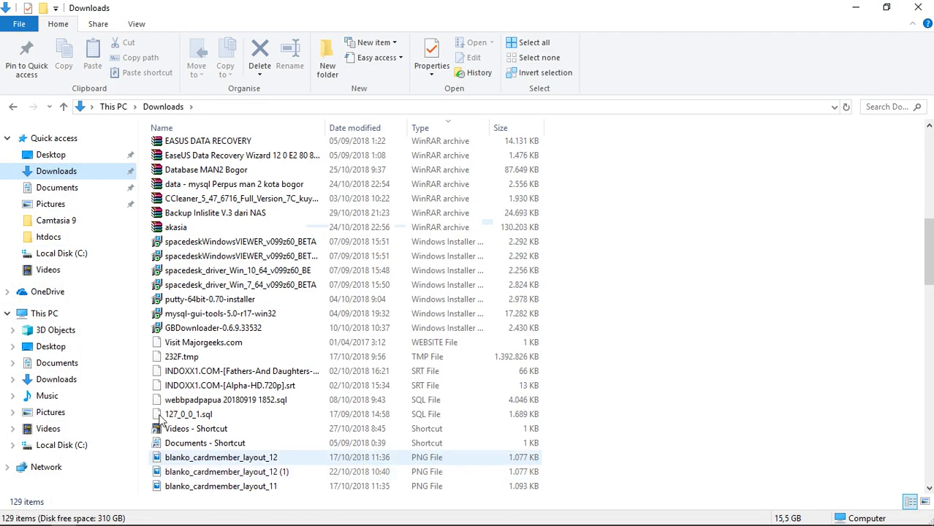
click(45, 188)
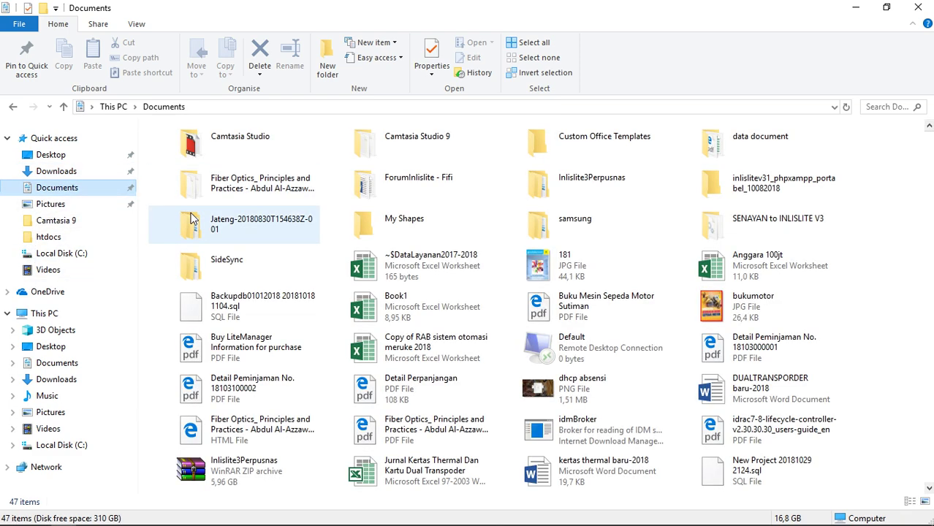
scroll(276, 421, down, 3)
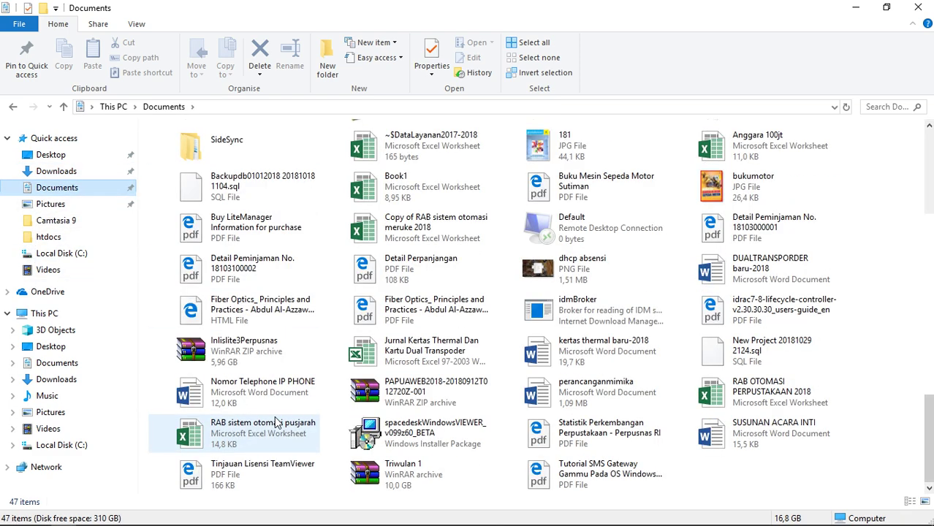
click(283, 278)
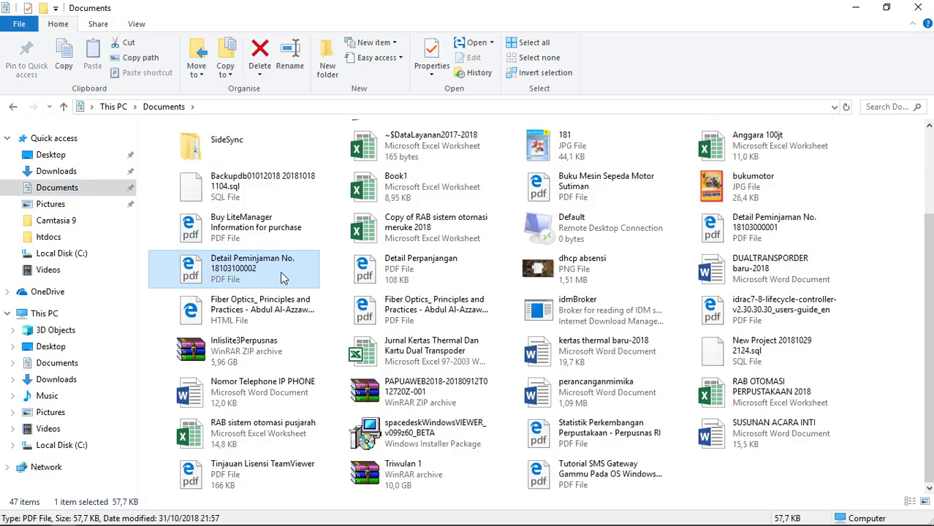
double_click(284, 278)
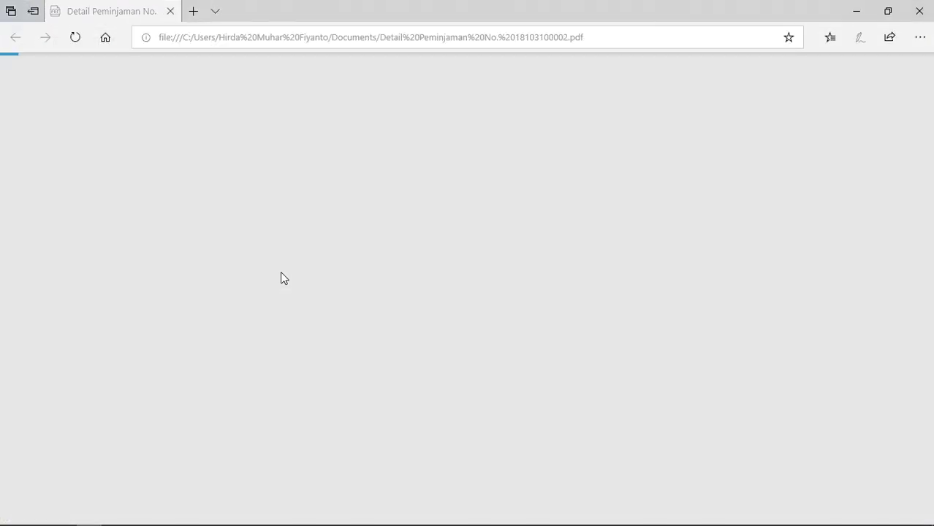
scroll(332, 358, down, 1)
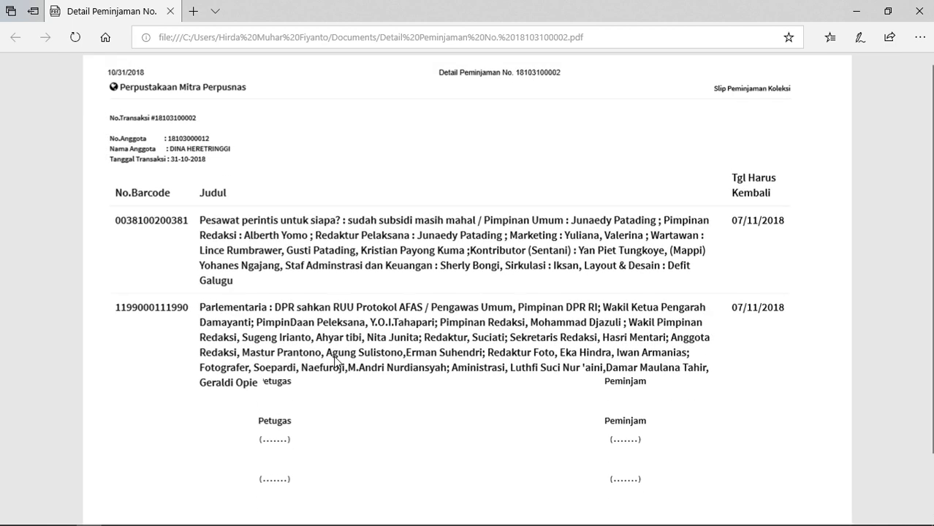
scroll(335, 358, down, 2)
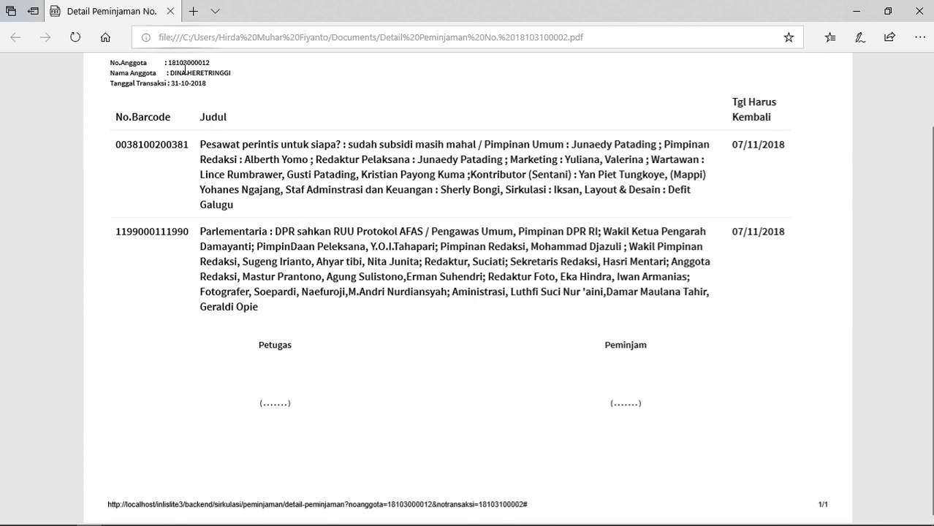
click(919, 7)
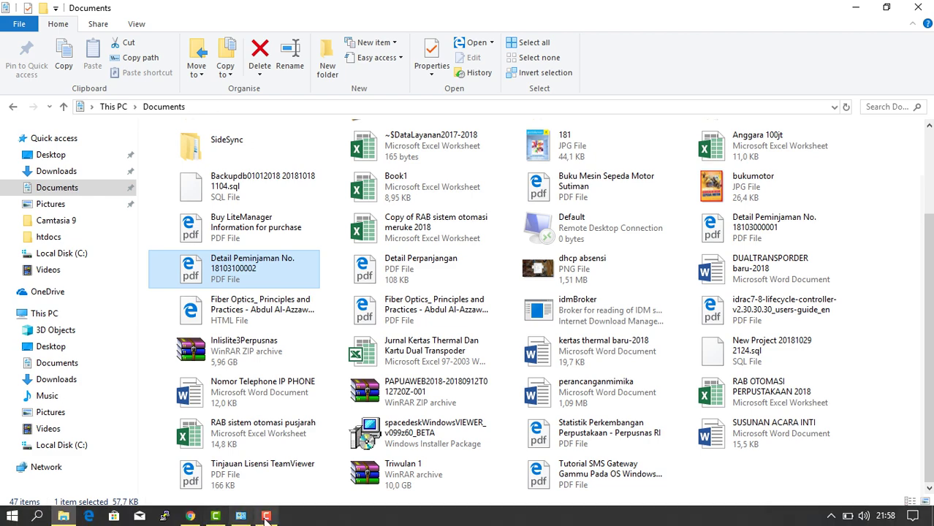
Bring the loan detail page with both books due 07-11-2018 back into view
mouse_move(267, 518)
click(236, 404)
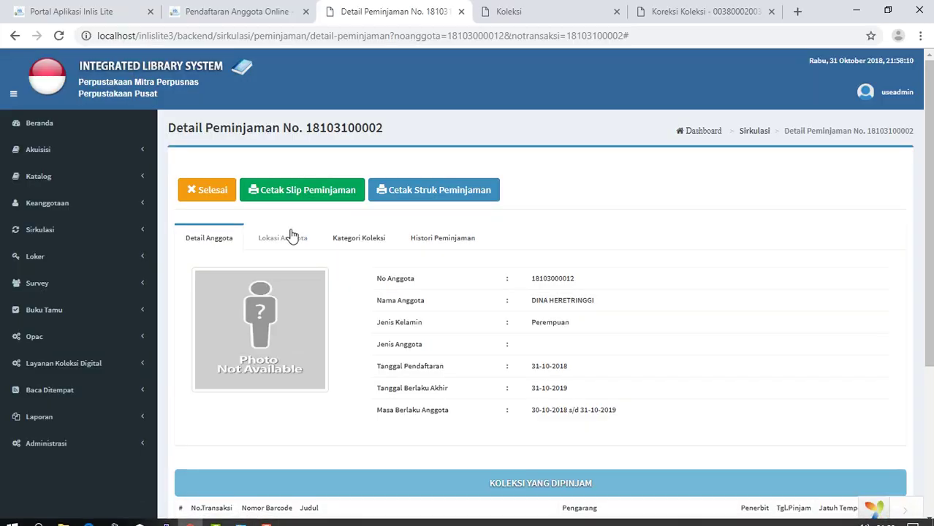
scroll(348, 286, down, 3)
scroll(348, 286, up, 3)
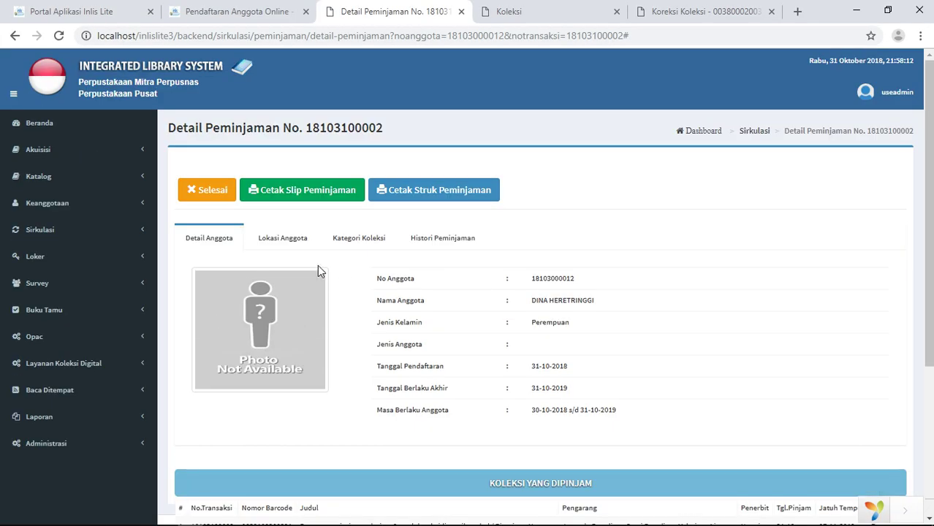
scroll(208, 269, down, 3)
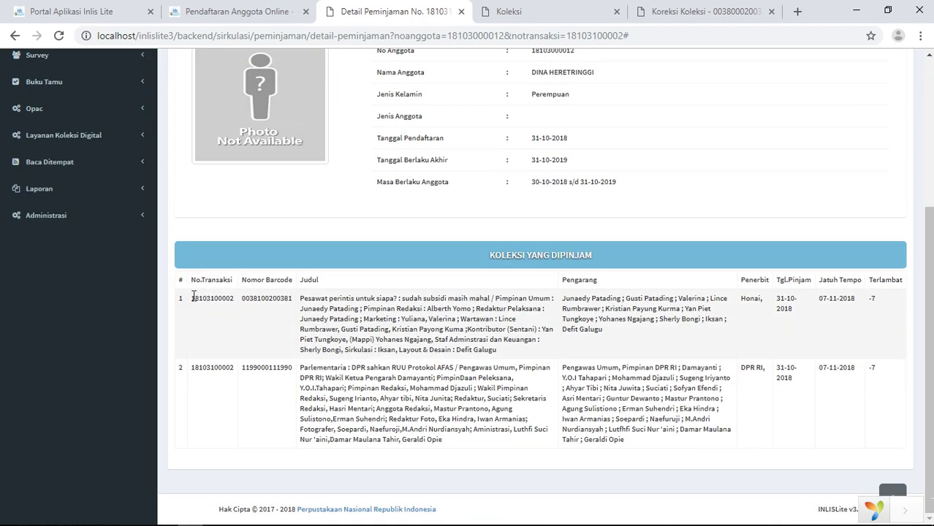
Copy the No.Transaksi value from the first loan row and expand the Sirkulasi sidebar section
drag(193, 299, 226, 304)
right_click(225, 304)
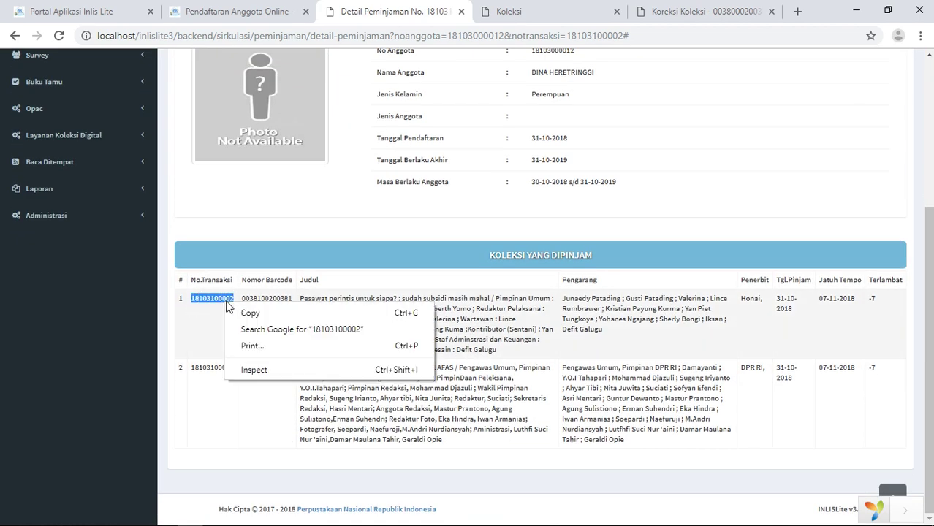
click(236, 311)
scroll(83, 245, up, 3)
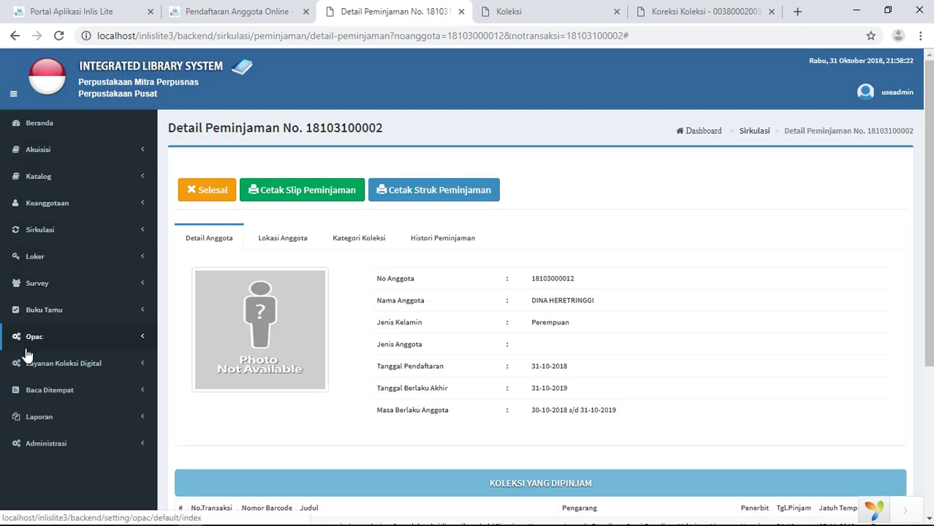
click(46, 231)
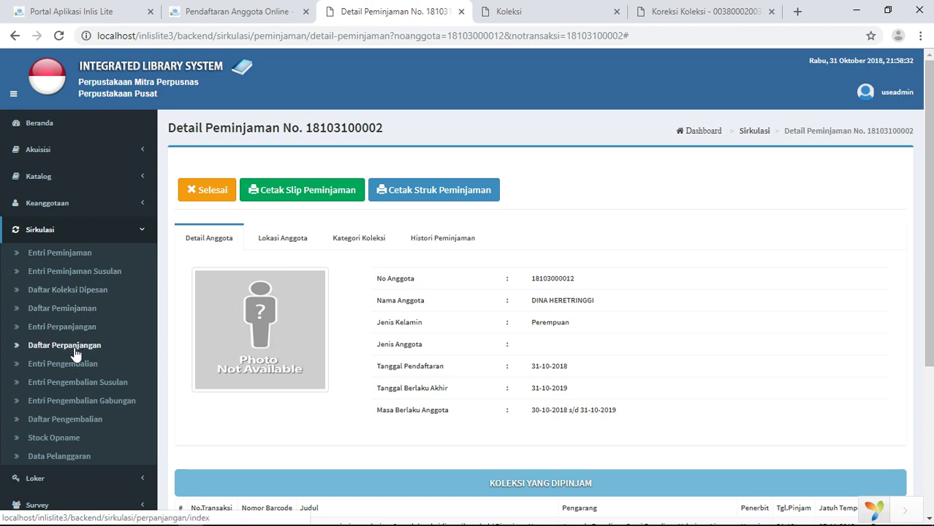
Open Entri Peminjaman Susulan, dismiss the print prompt, and look up a suggested member, who proves expired
click(81, 276)
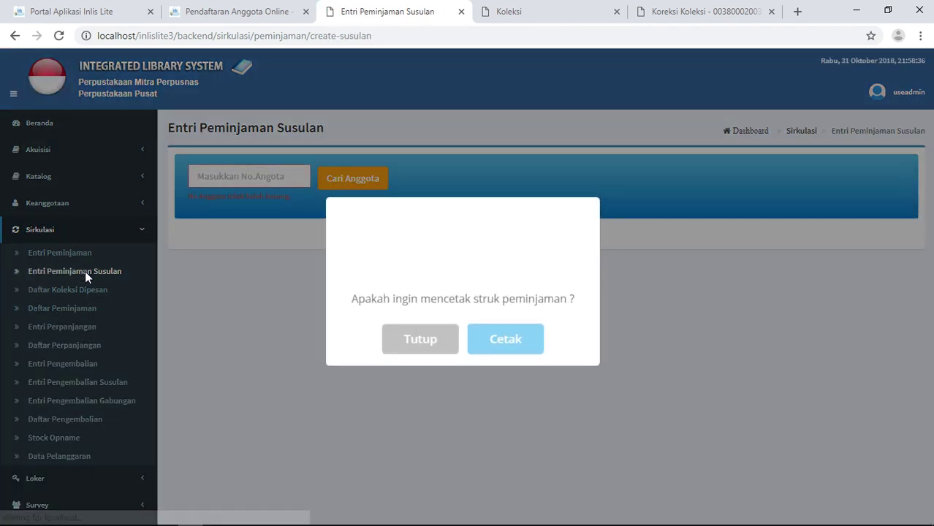
click(425, 341)
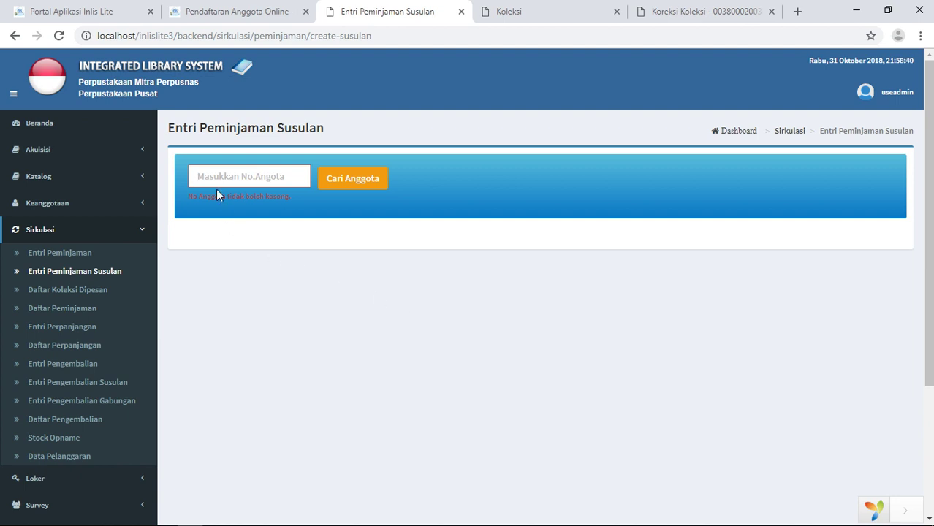
click(221, 170)
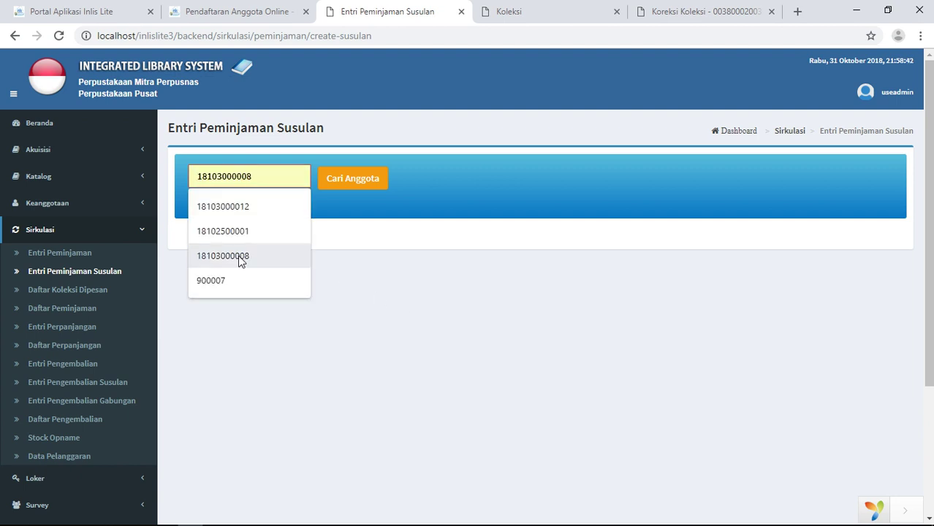
click(246, 236)
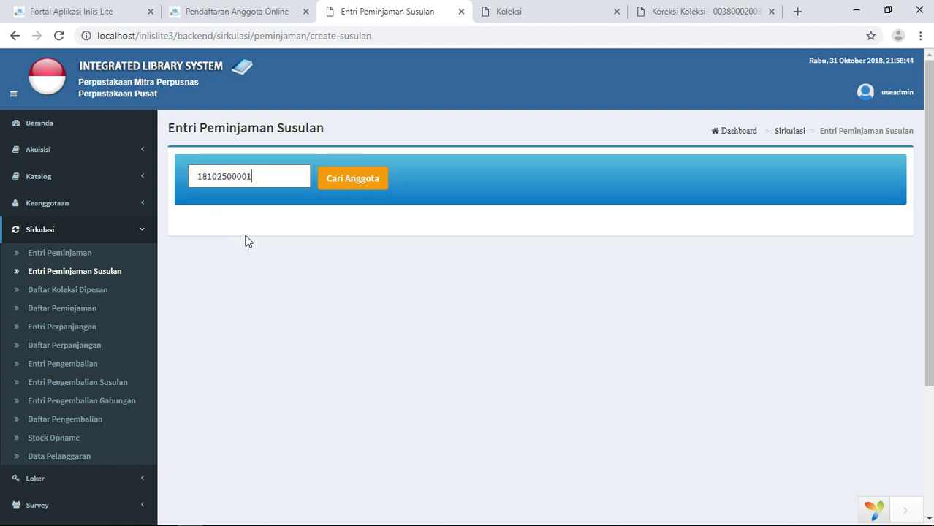
click(361, 183)
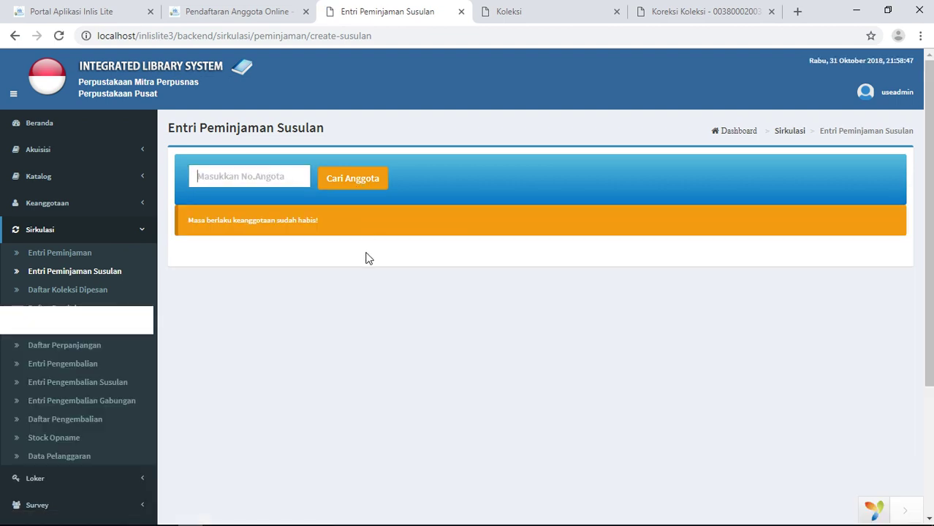
Look up other suggested members until the member from the earlier loan loads
click(299, 179)
click(276, 255)
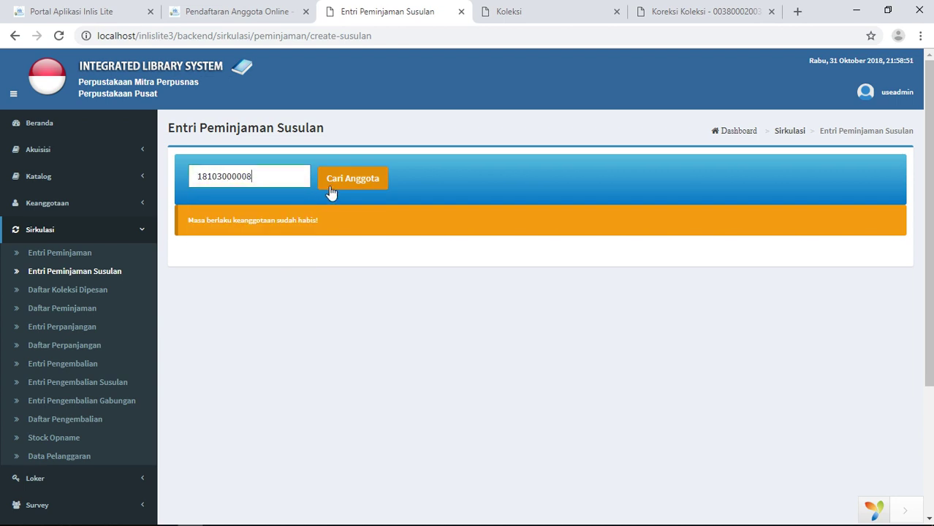
click(341, 185)
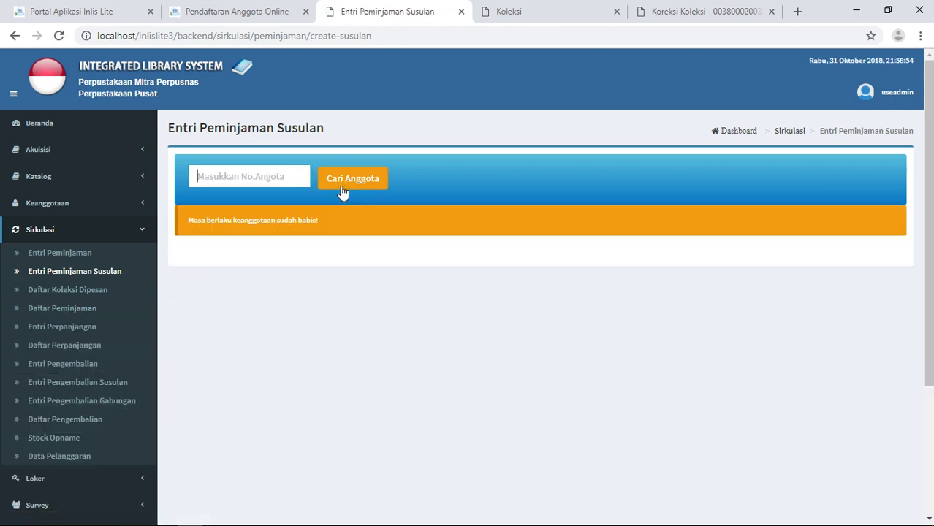
click(279, 174)
click(261, 210)
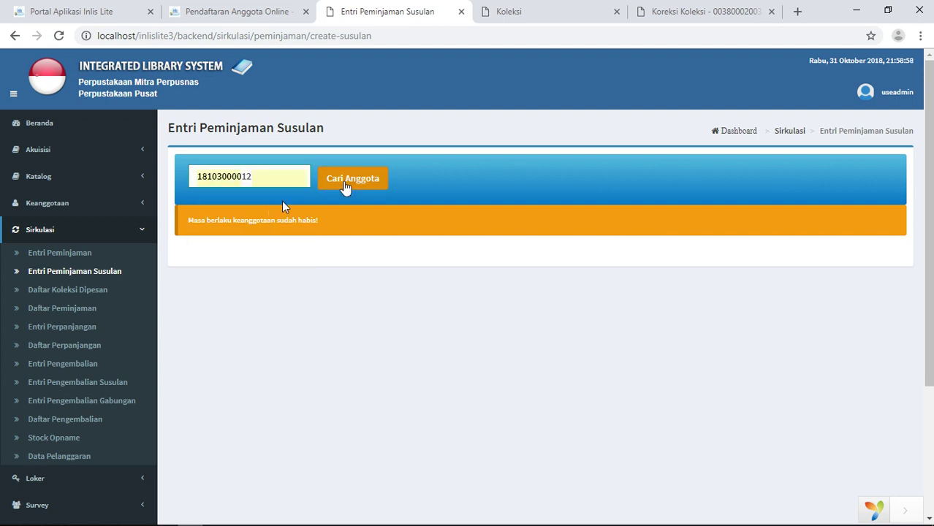
click(345, 187)
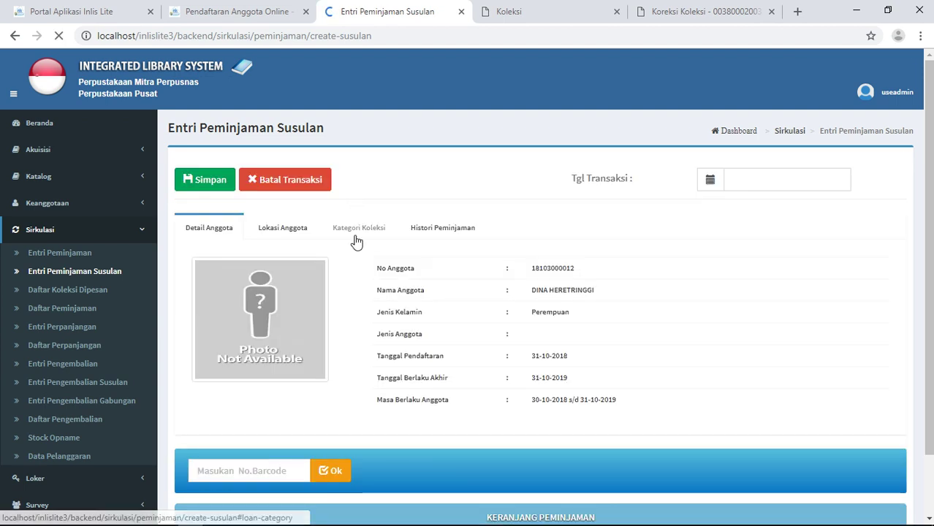
Set the late loan's Tgl Transaksi to 30-10-2018
scroll(367, 306, down, 3)
scroll(367, 307, up, 2)
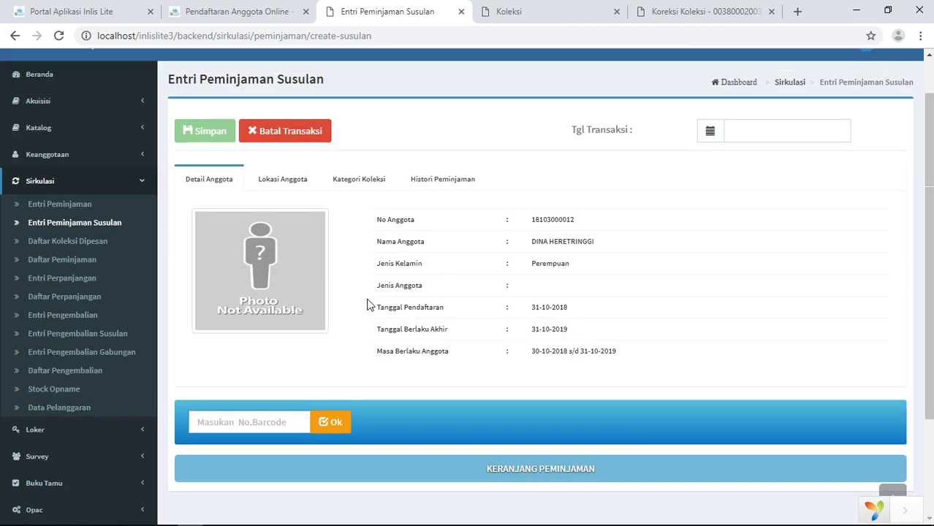
click(710, 131)
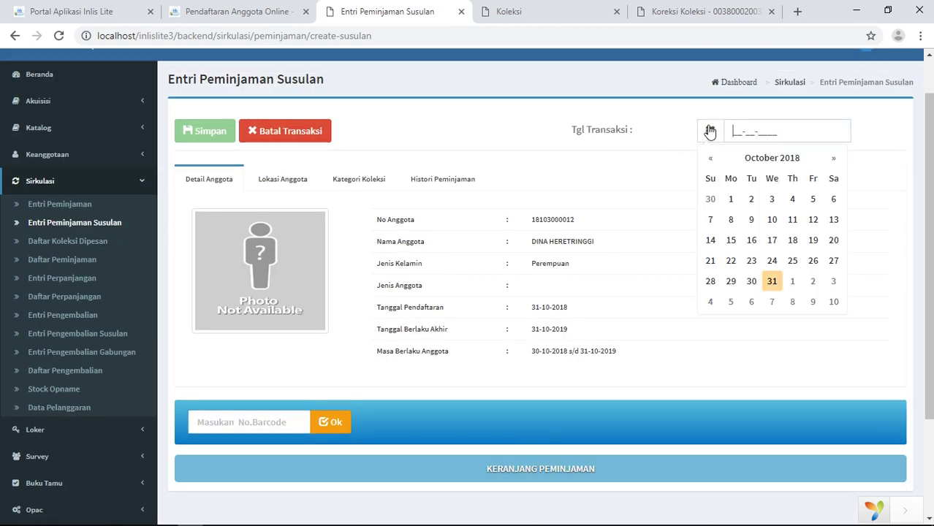
click(752, 283)
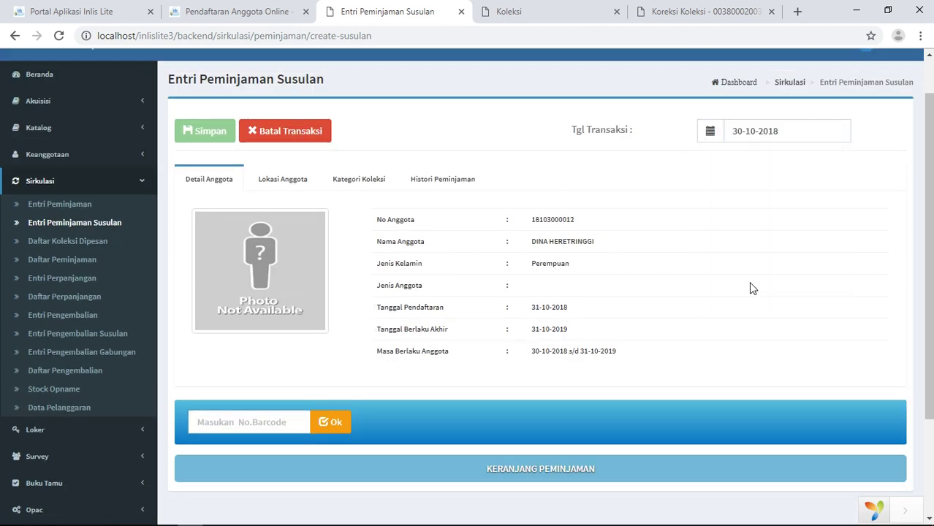
click(246, 422)
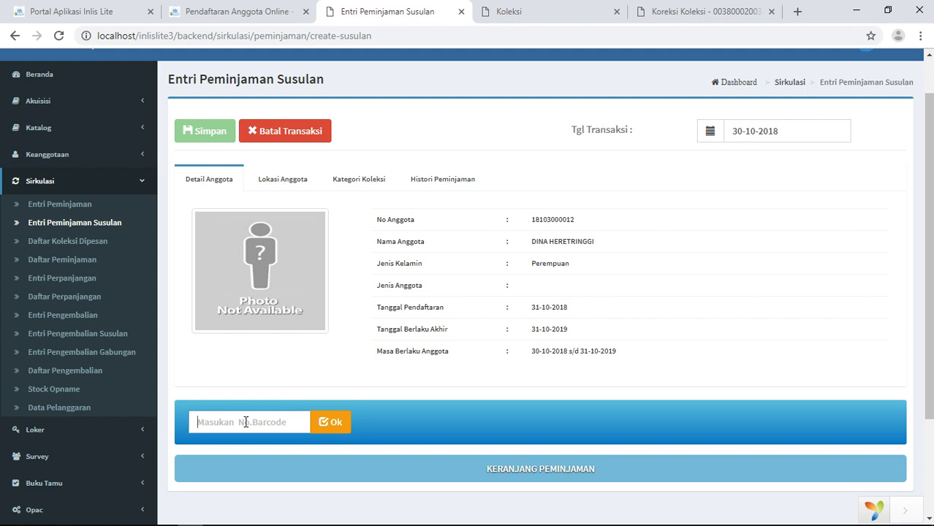
text(1199)
text(300211993)
click(322, 424)
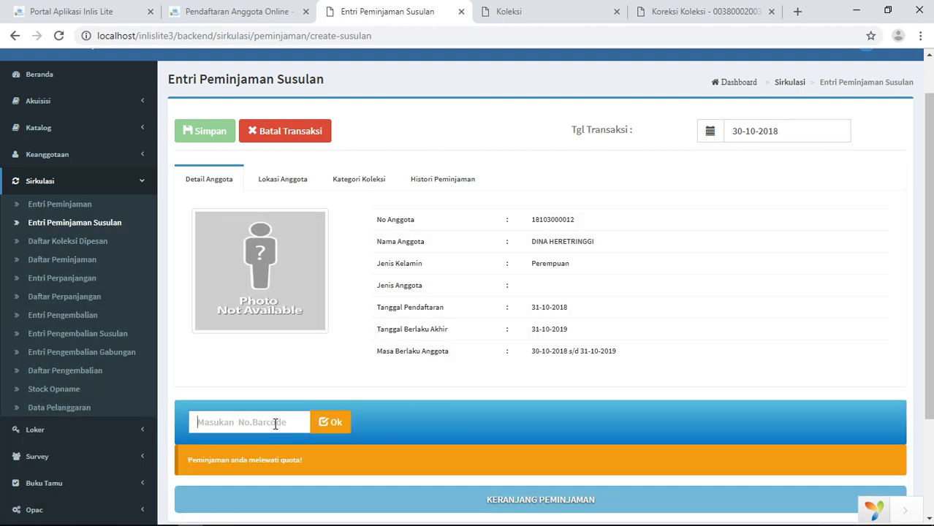
scroll(256, 387, down, 3)
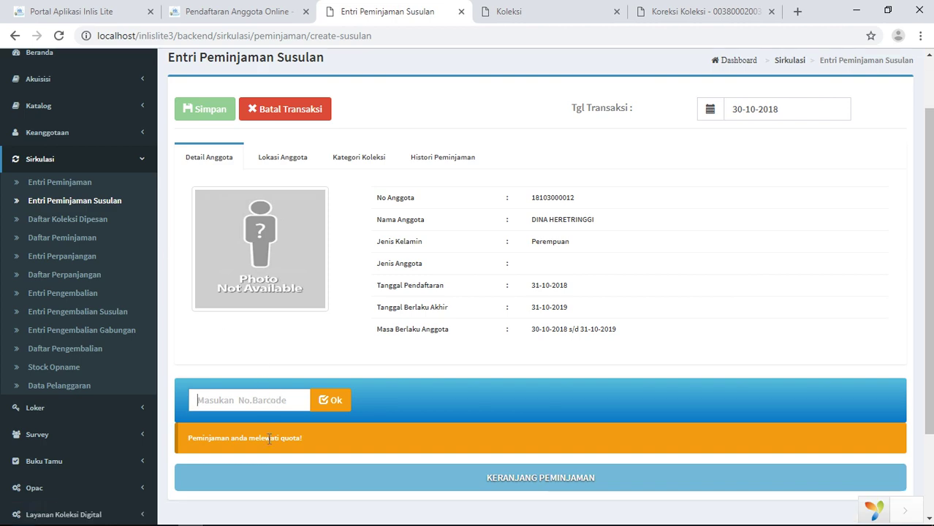
scroll(582, 294, up, 4)
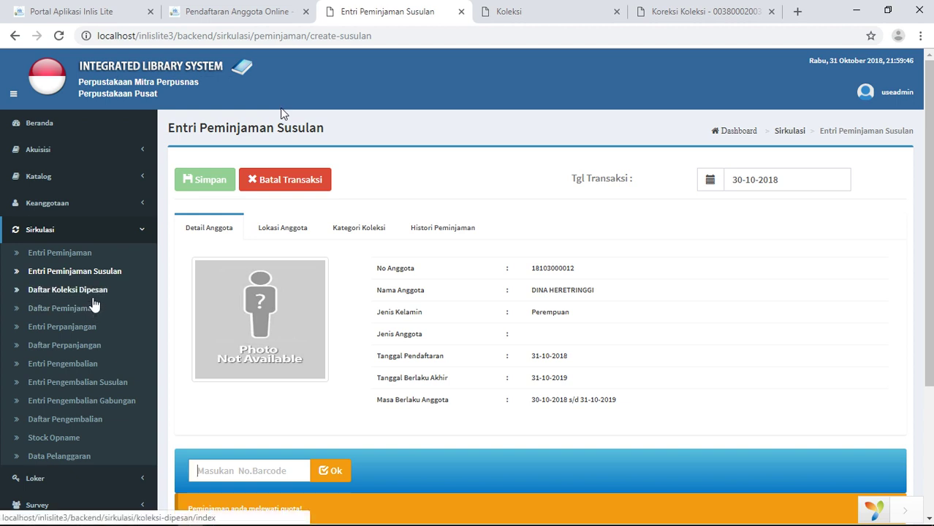
Pass through Daftar Koleksi Dipesan, then browse the 4-item Daftar Peminjaman loan table
click(93, 299)
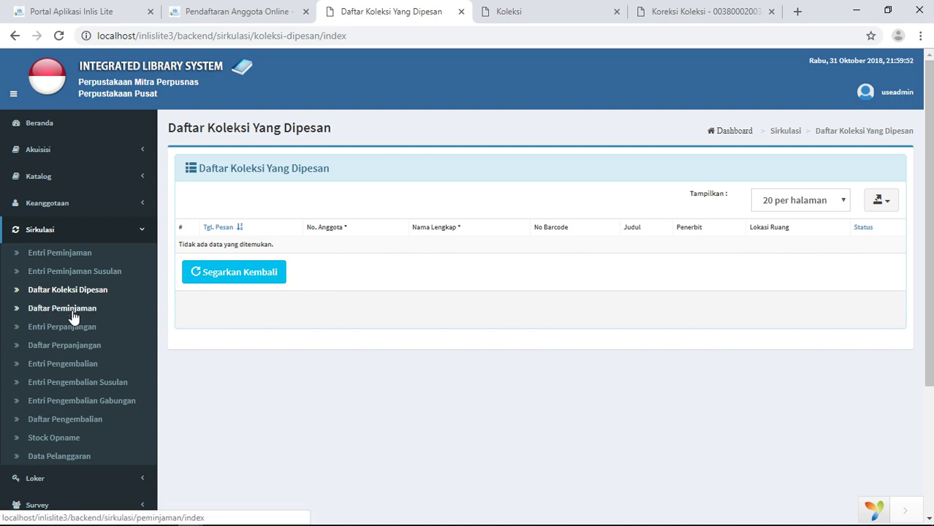
click(73, 313)
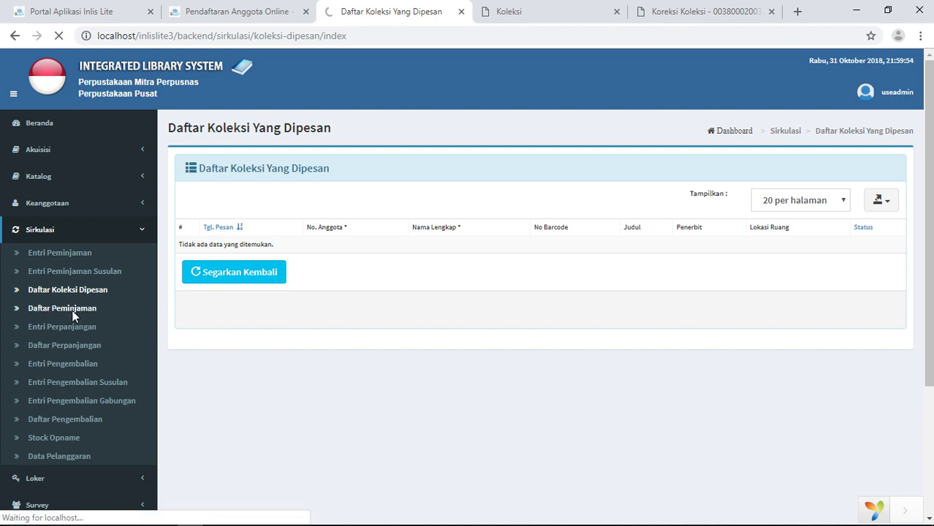
scroll(388, 275, down, 5)
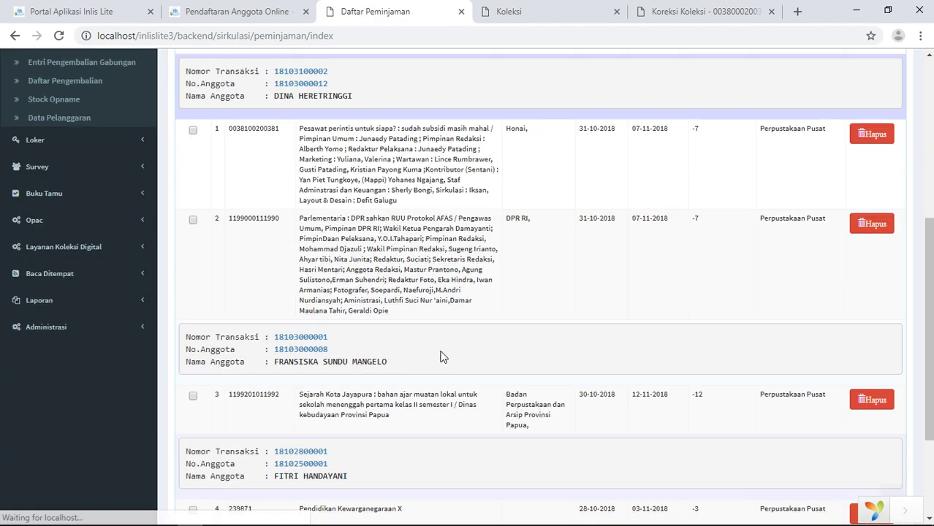
scroll(442, 356, down, 1)
scroll(441, 356, up, 4)
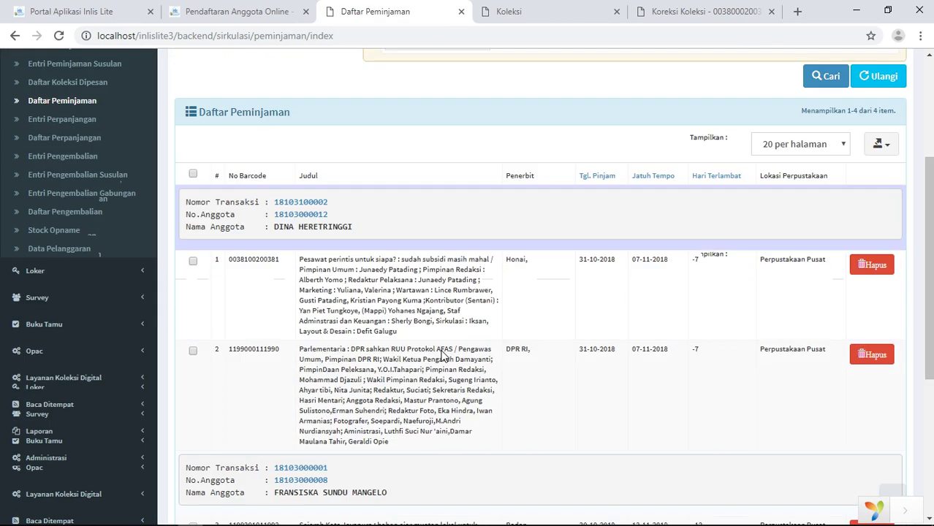
scroll(442, 356, down, 4)
scroll(442, 356, up, 5)
scroll(442, 357, down, 5)
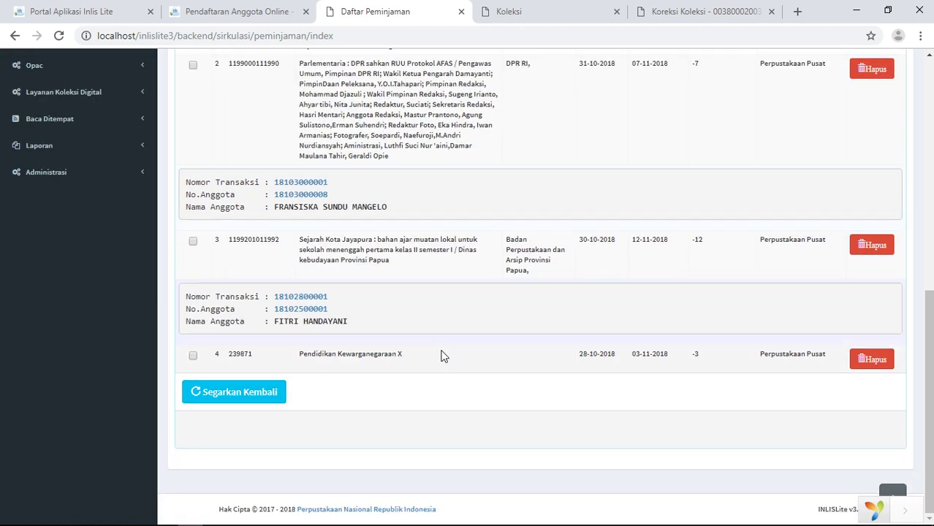
scroll(441, 356, up, 5)
scroll(441, 356, down, 5)
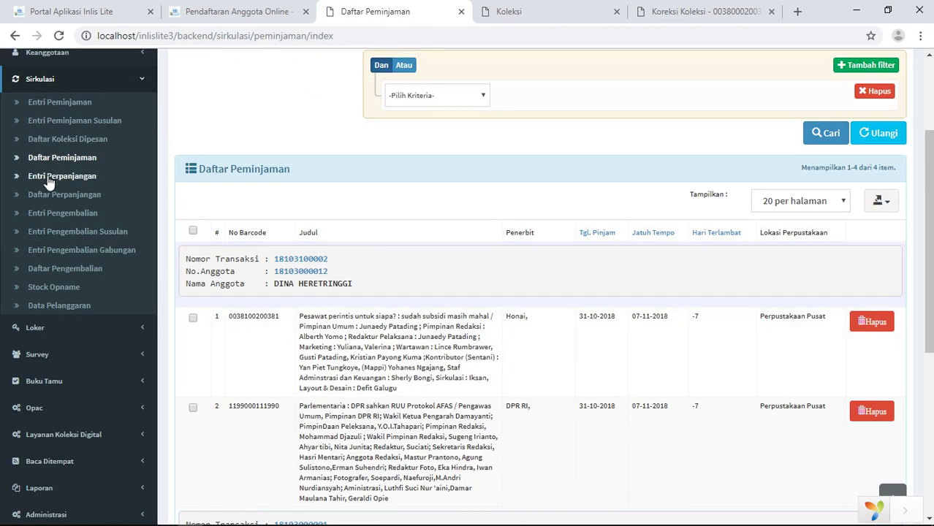
click(48, 180)
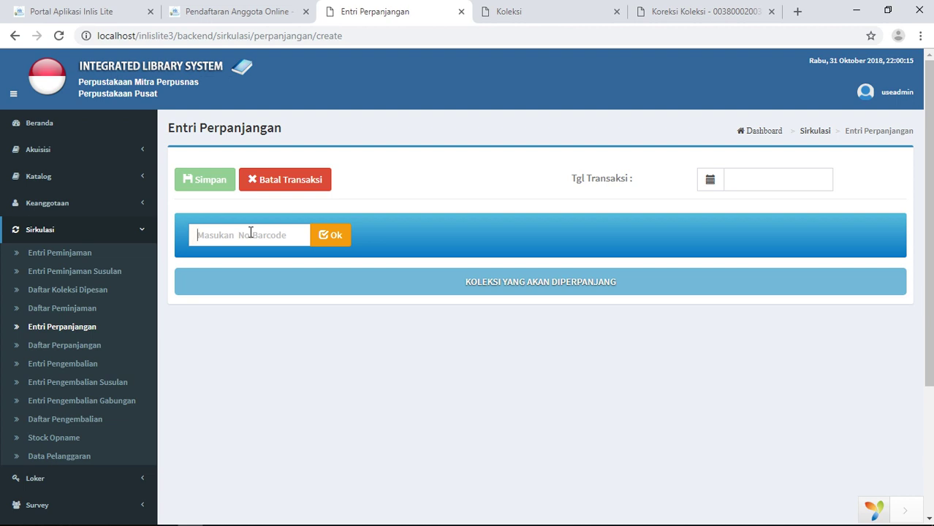
text(0038100200381)
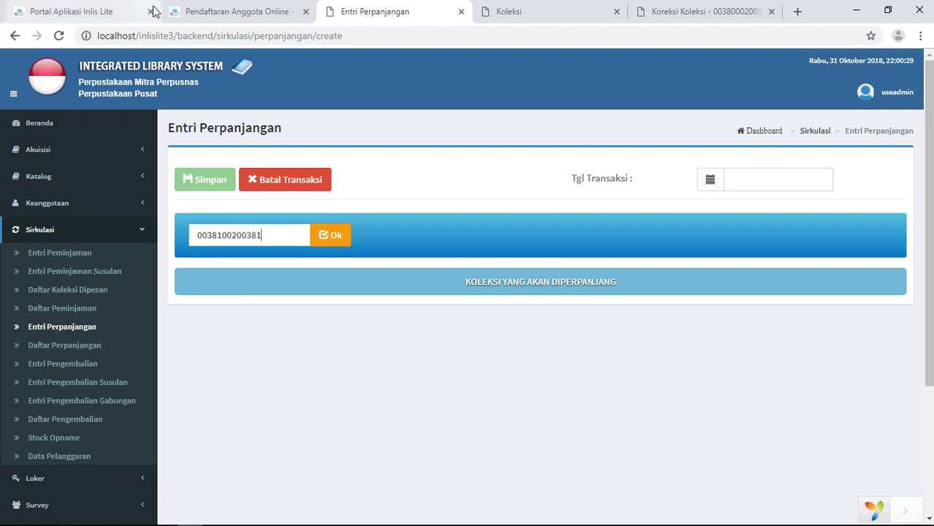
click(334, 238)
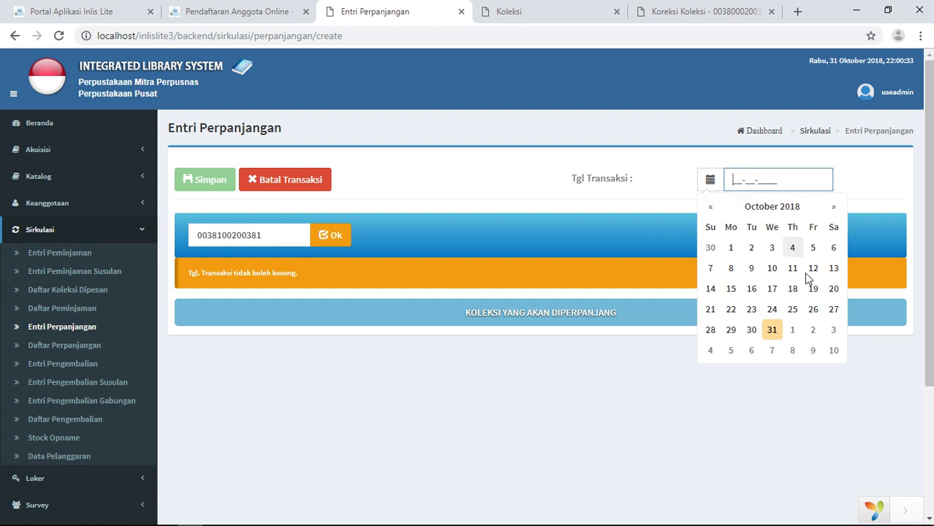
Set the renewal's transaction date to 5 November 2018
click(832, 210)
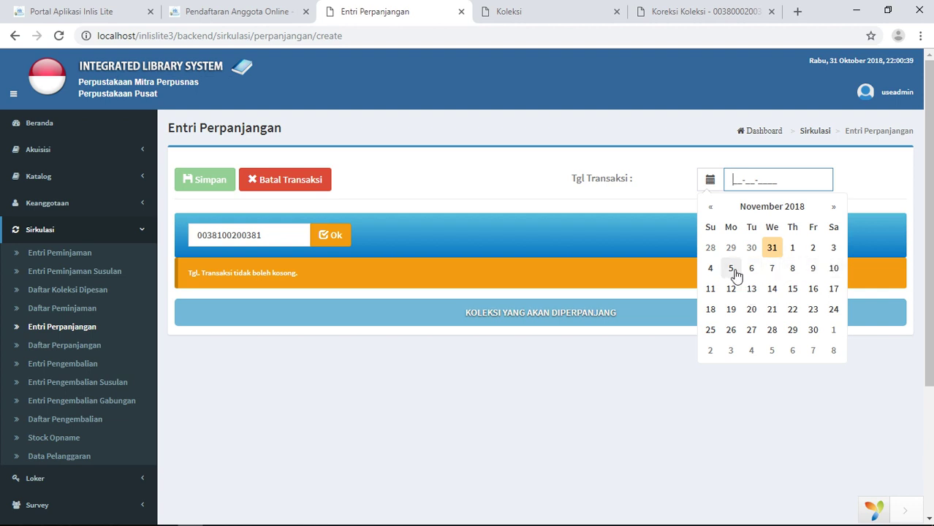
click(731, 269)
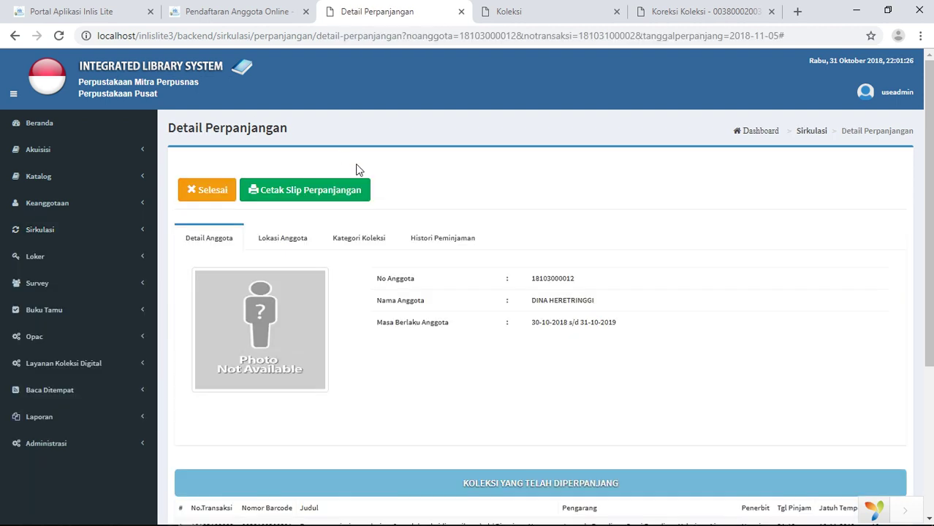
click(32, 231)
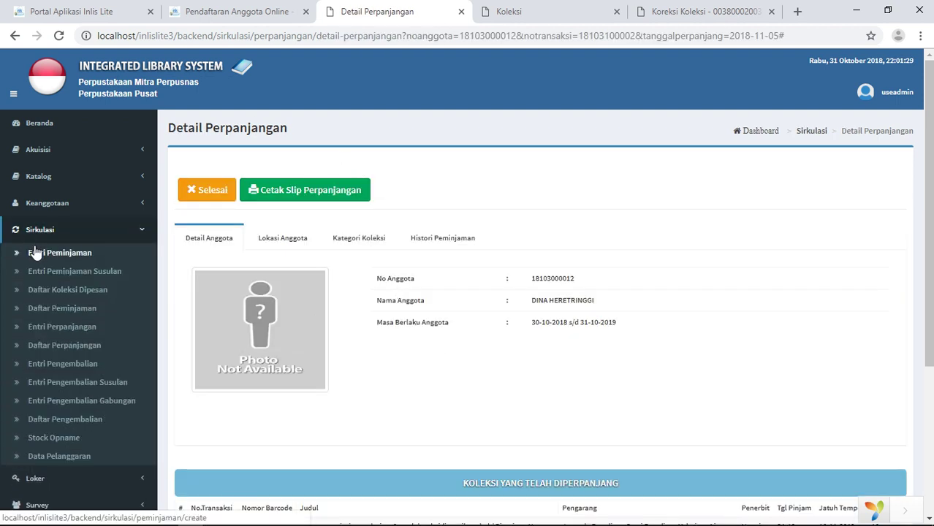
click(72, 372)
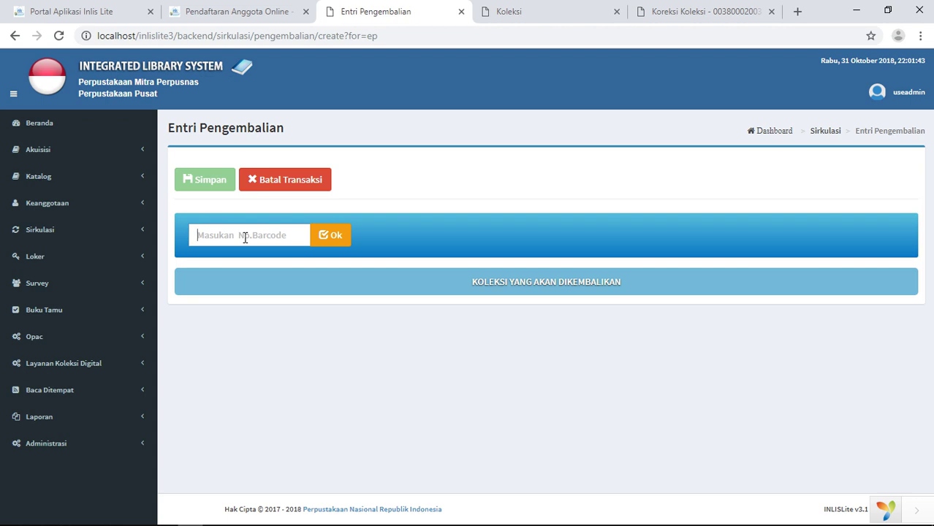
text(00)
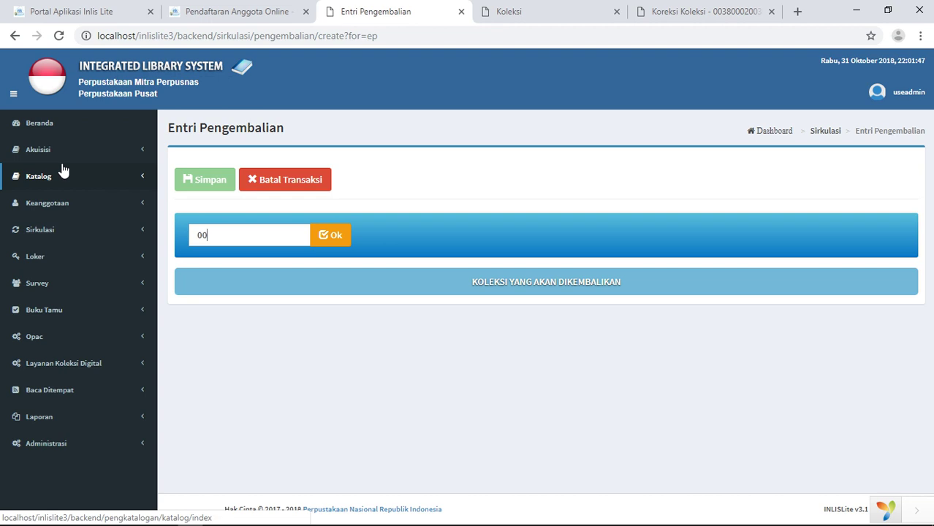
text(38100200381)
click(330, 244)
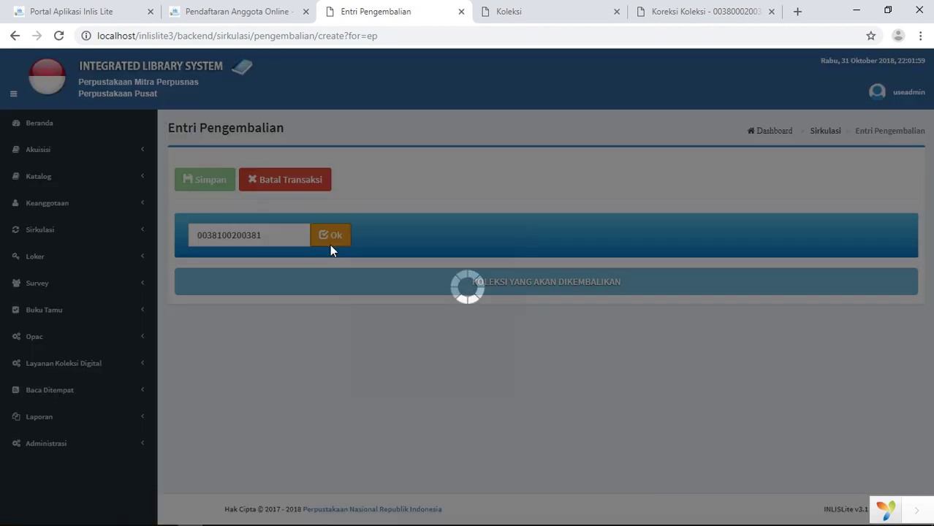